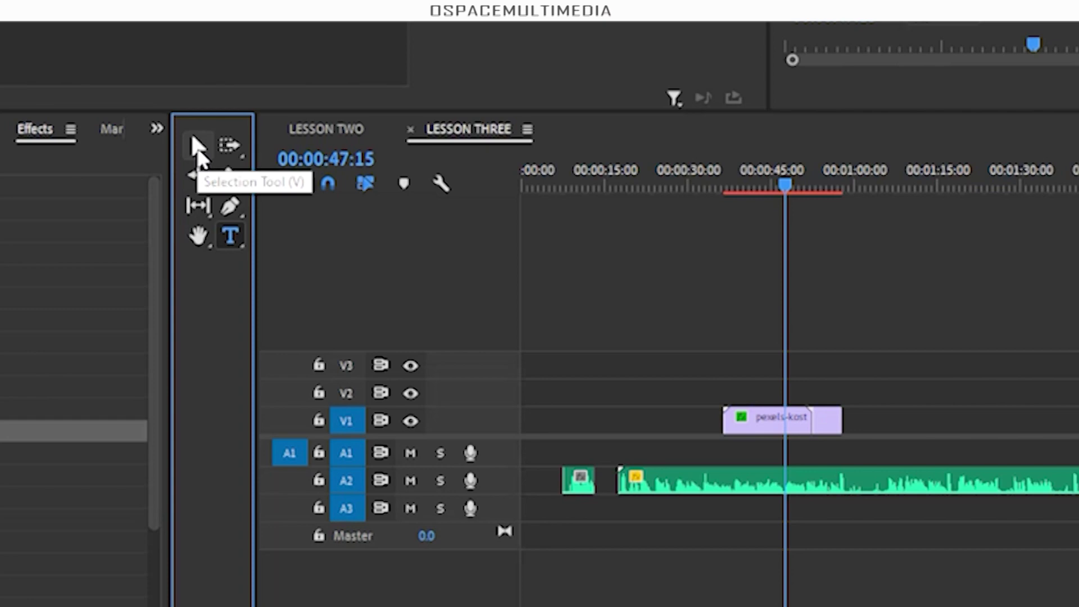
Split the long A2 audio clip at about 00:00:24 and the V1 video clip at about 00:00:42 with the Razor tool.
click(198, 147)
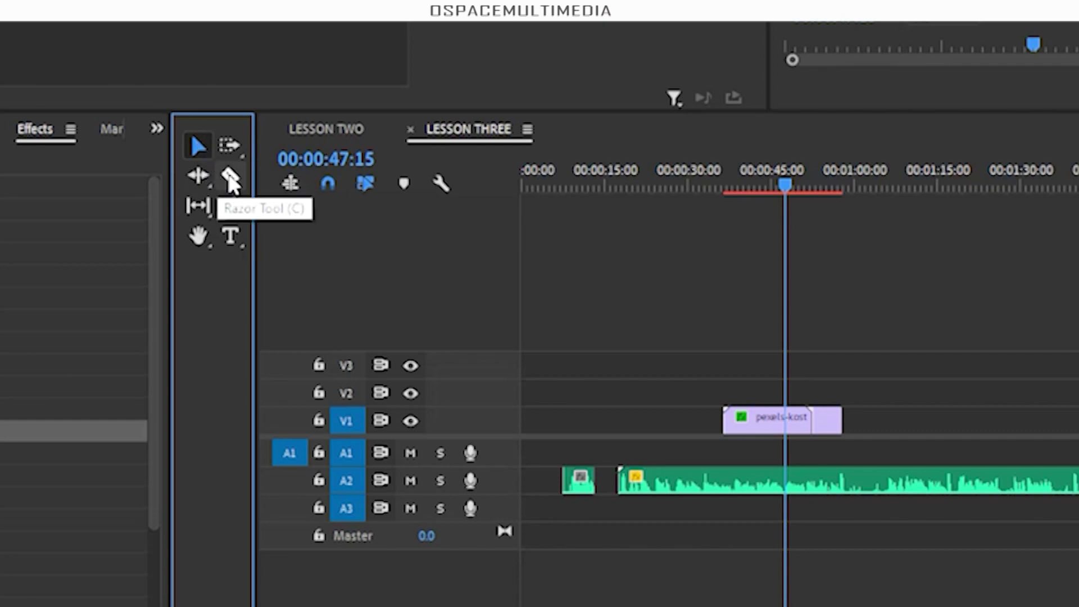
click(230, 177)
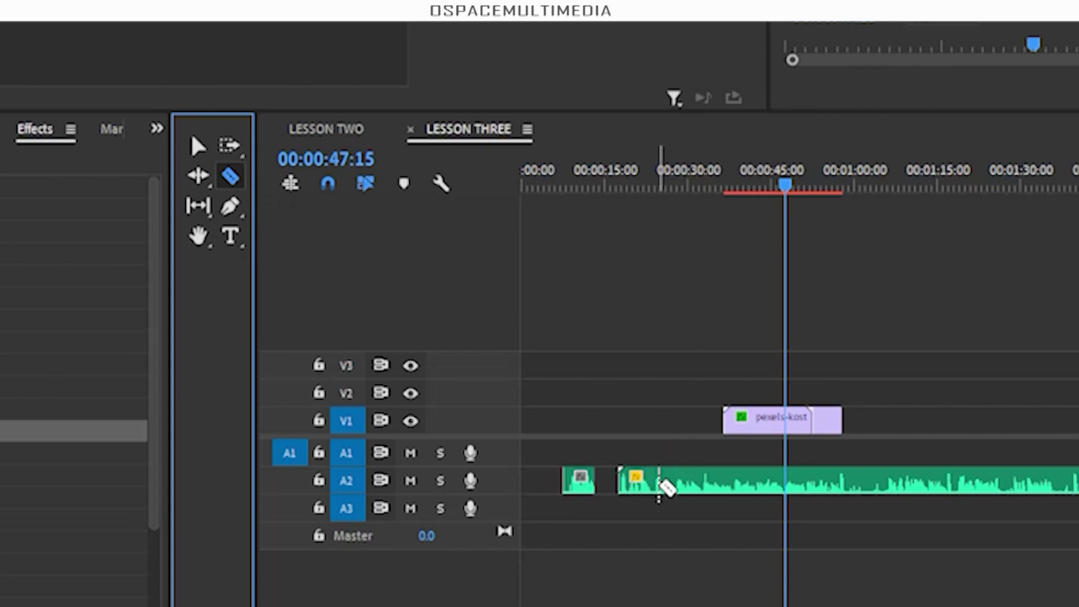
click(653, 482)
click(758, 419)
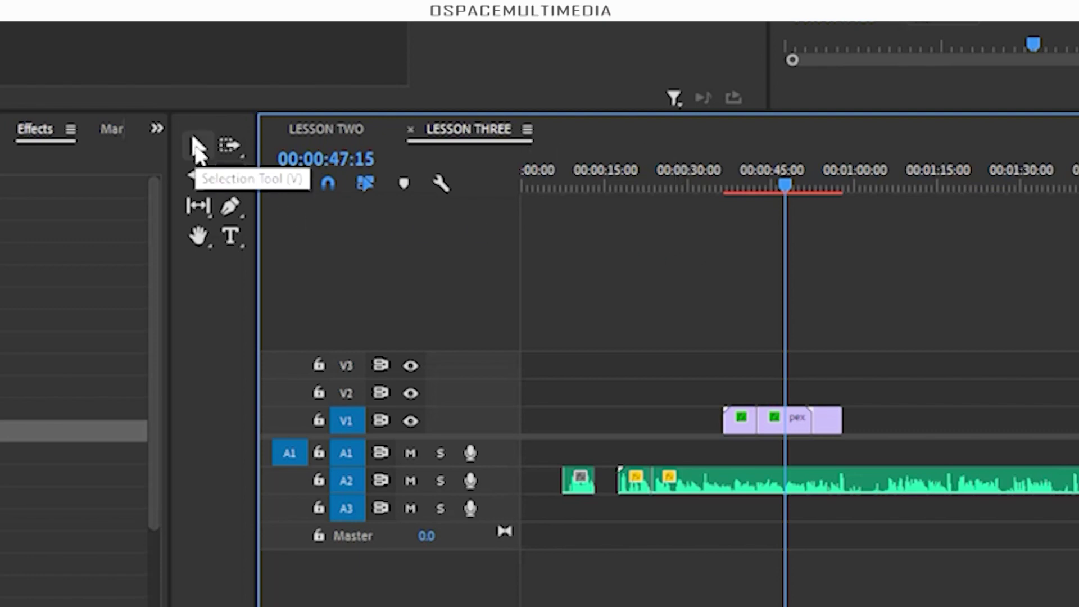
click(197, 147)
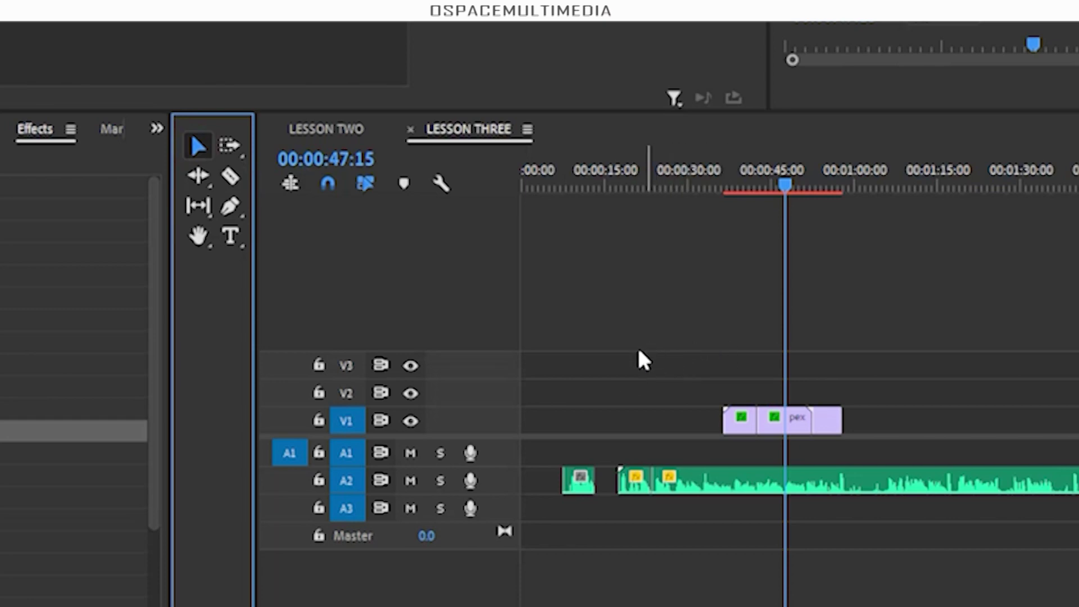
Razor-cut the long A2 audio clip at about 00:00:30 and 00:00:37, and the V1 video clip at about 00:00:45.
click(231, 178)
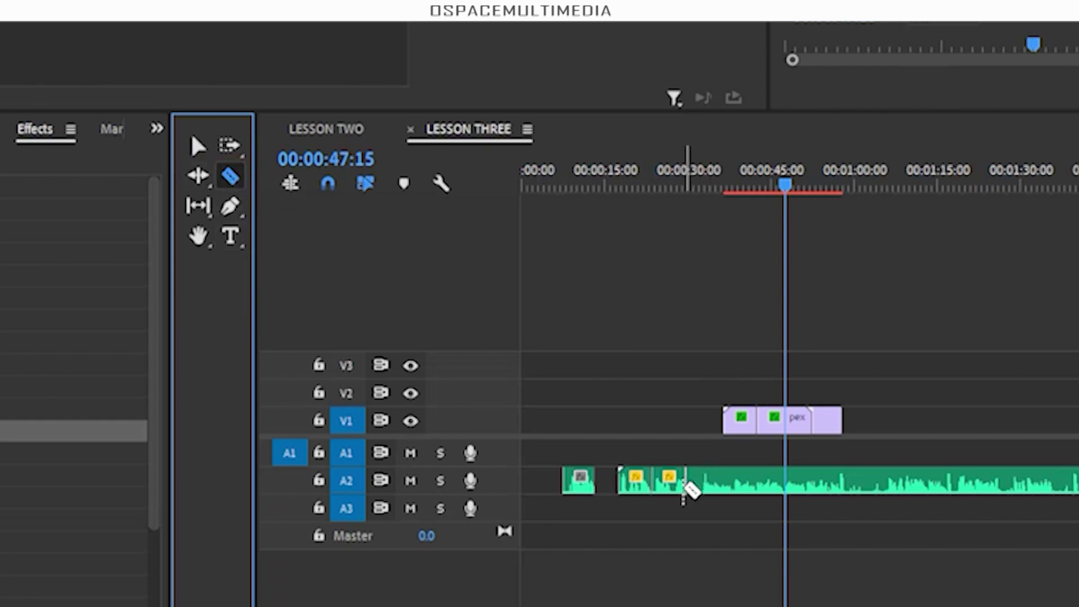
click(690, 484)
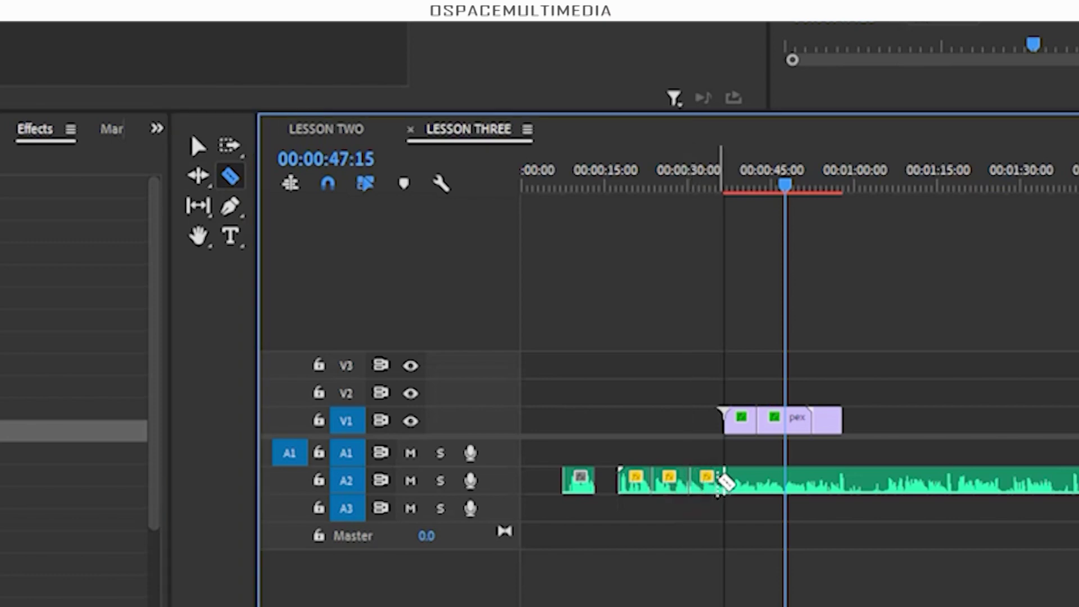
click(725, 483)
click(774, 420)
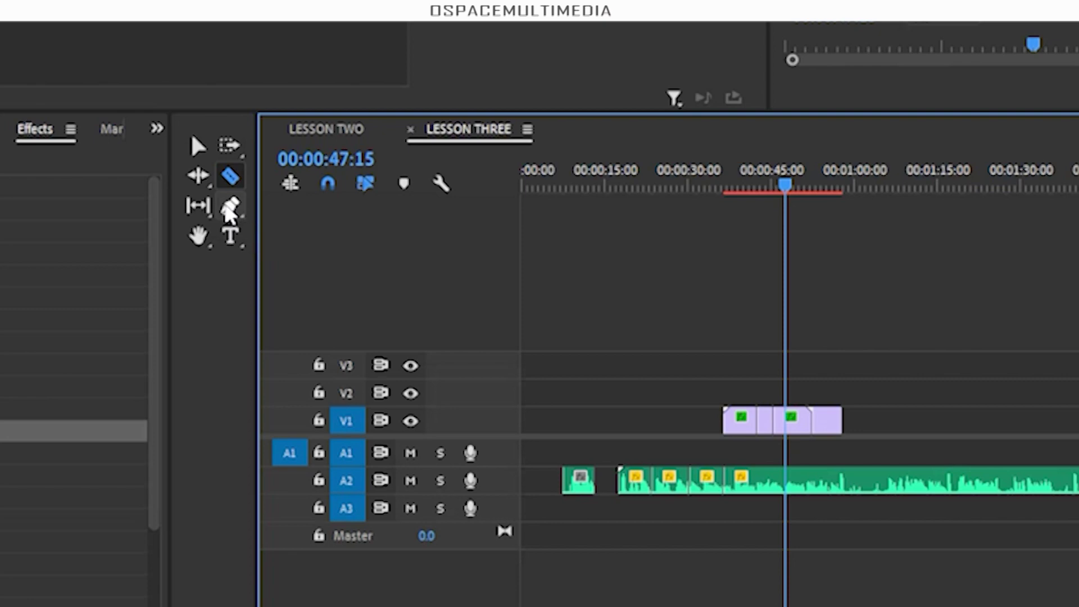
Activate the Pen tool and enlarge the height of the audio tracks in the timeline.
click(228, 209)
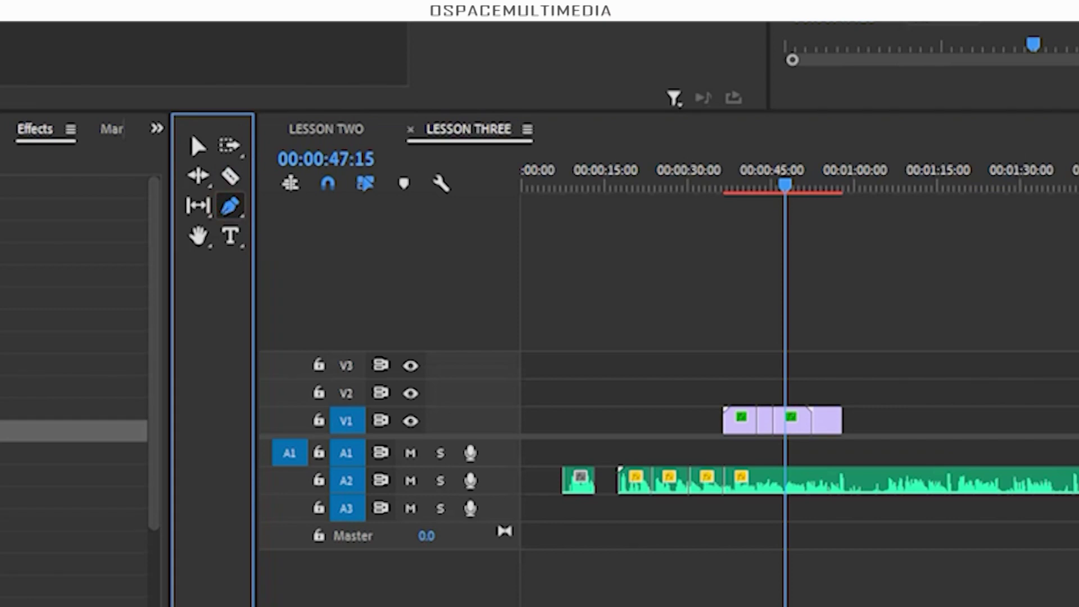
mouse_move(980, 494)
mouse_down()
mouse_move(980, 460)
mouse_move(969, 513)
mouse_move(978, 520)
mouse_move(976, 507)
mouse_up()
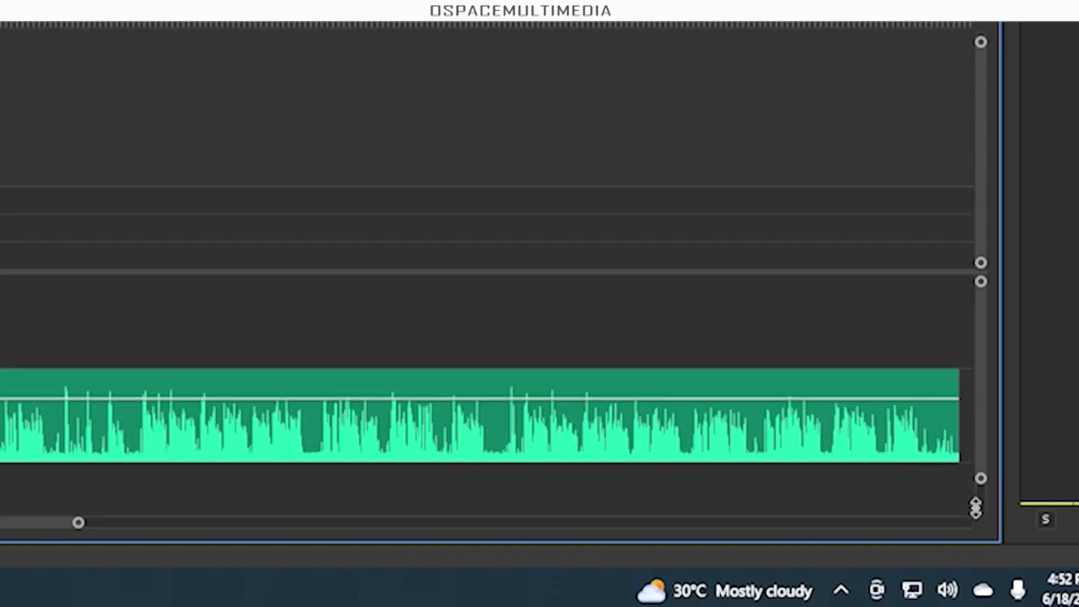
mouse_move(975, 507)
mouse_down()
mouse_move(963, 520)
mouse_move(972, 509)
mouse_up()
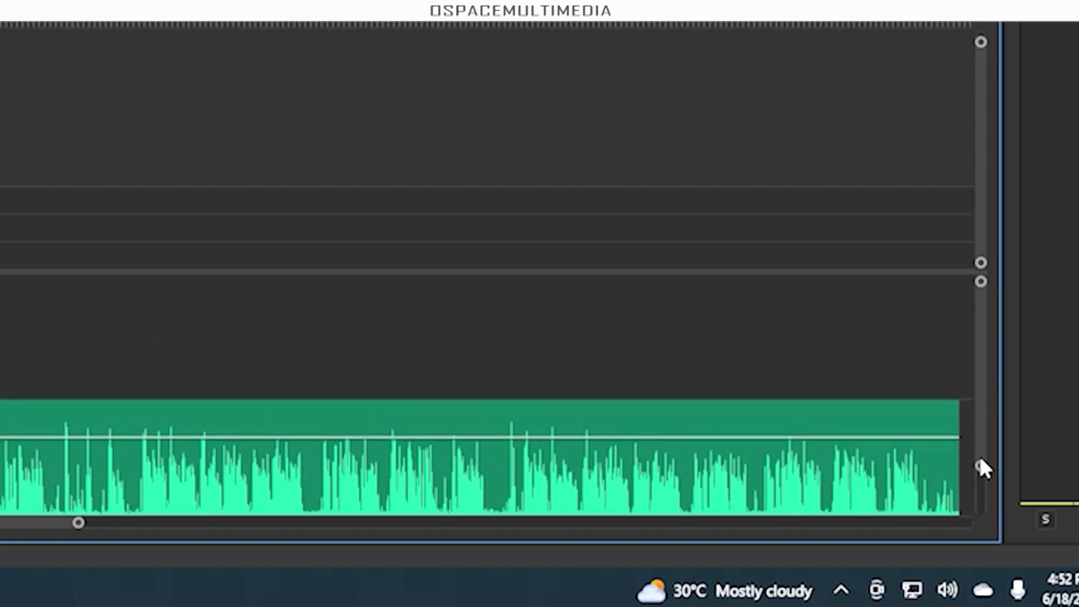
drag(981, 469, 990, 537)
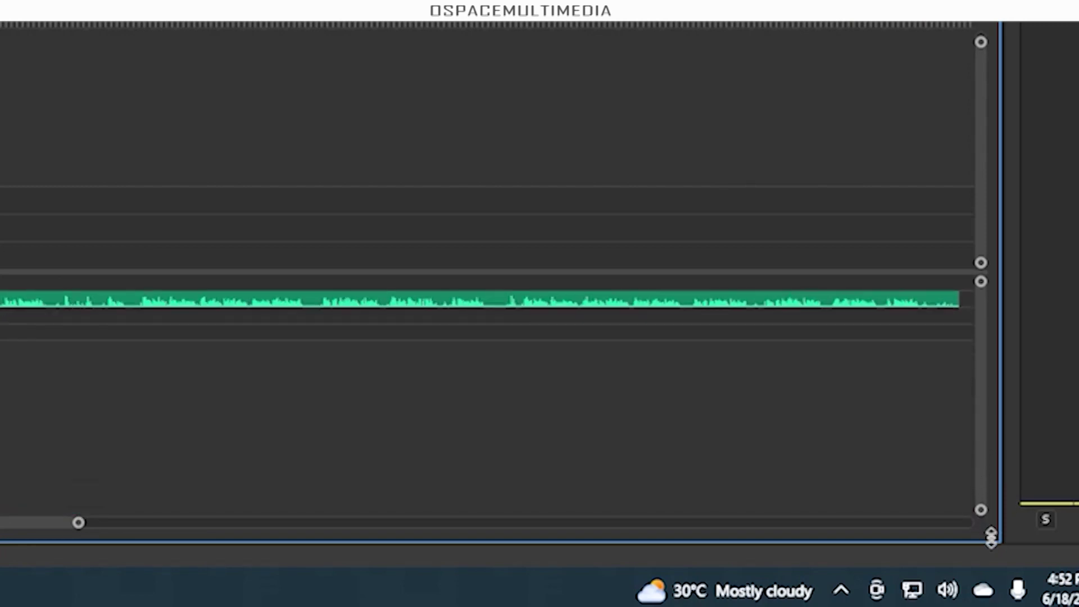
drag(990, 537, 979, 516)
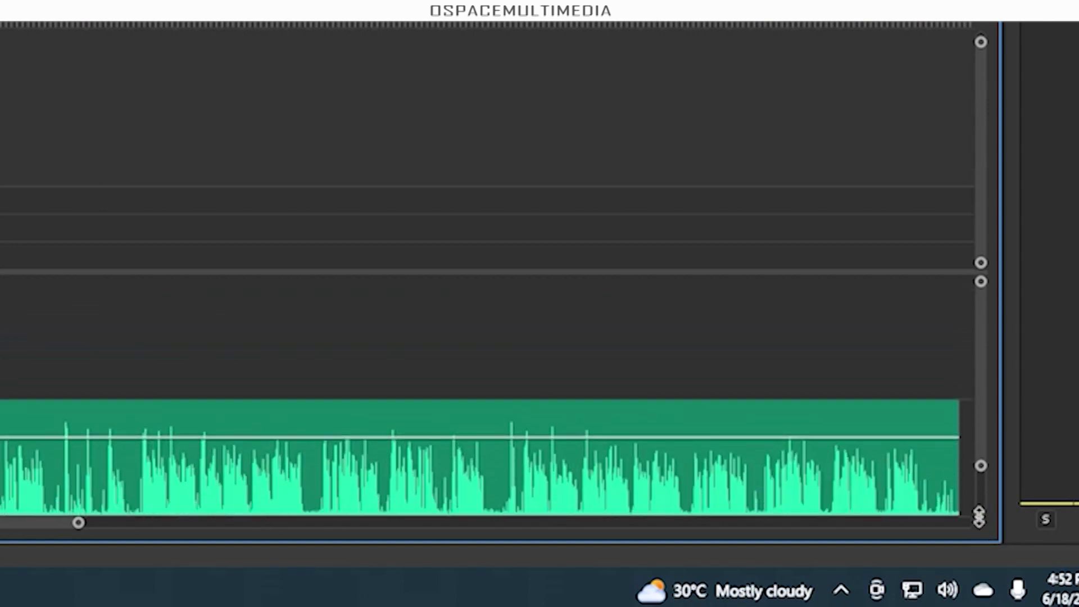
mouse_move(980, 364)
mouse_down()
mouse_move(988, 380)
mouse_move(978, 364)
mouse_up()
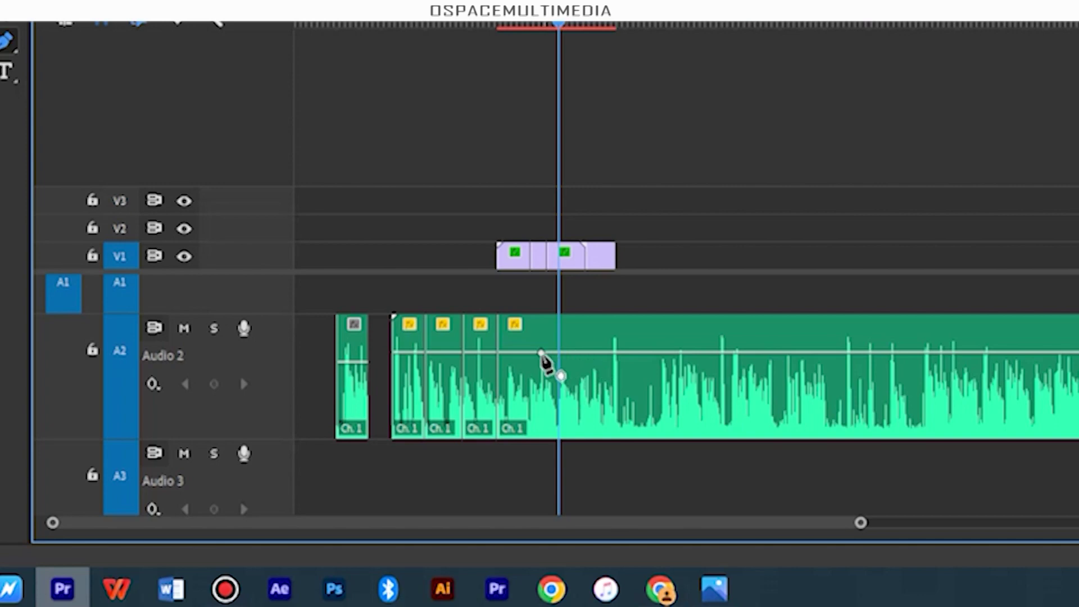
Add four volume keyframes to the last A2 clip, dipping the level from about 00:00:45 to 00:01:01 and raising it from about 00:01:15 to 00:01:27.
click(543, 355)
mouse_move(543, 355)
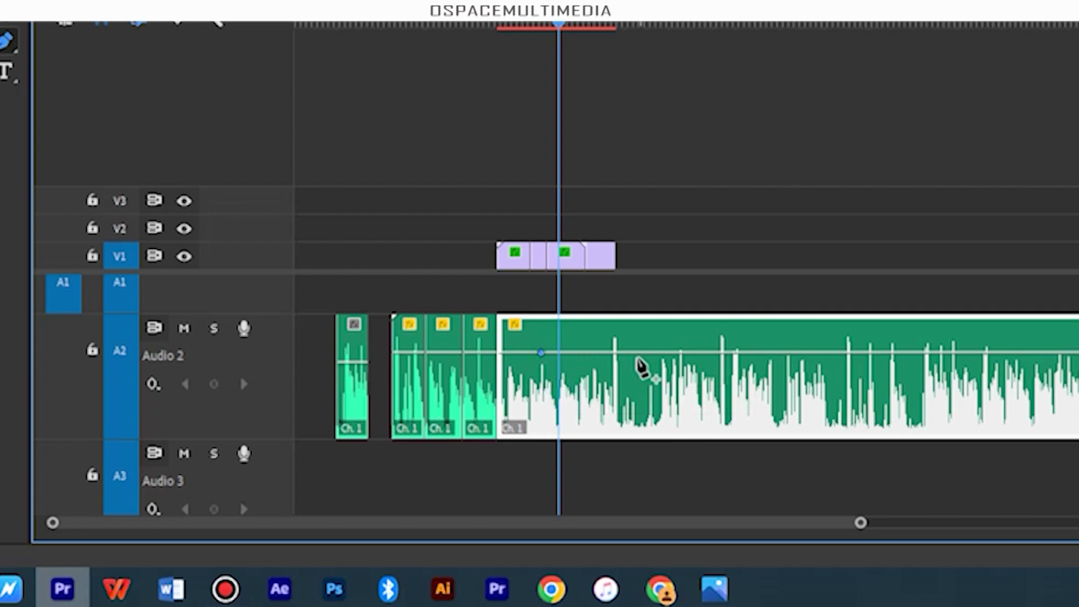
drag(614, 355, 634, 416)
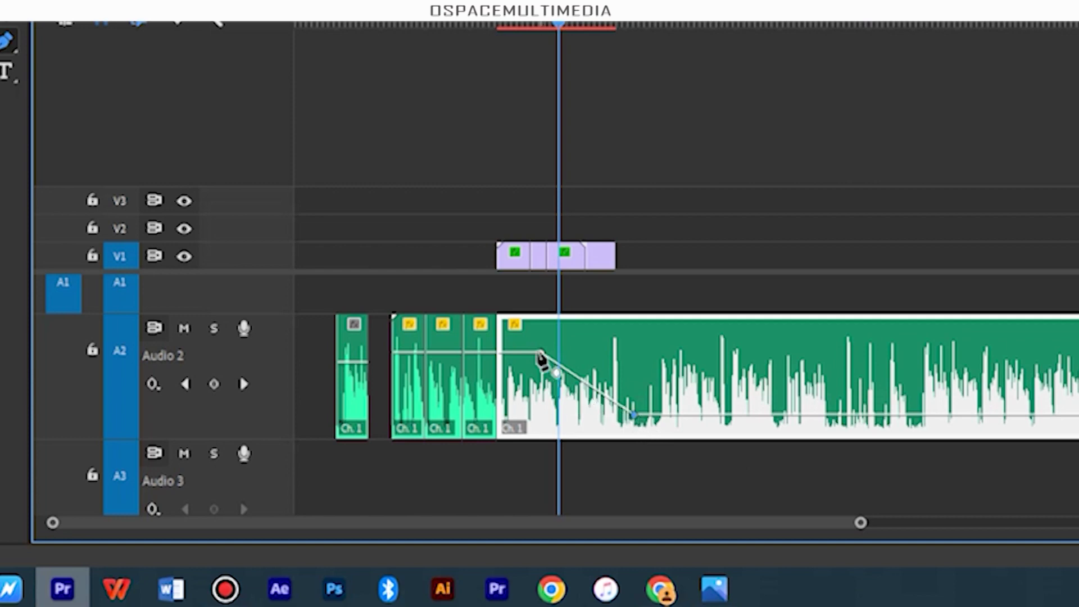
drag(558, 25, 538, 25)
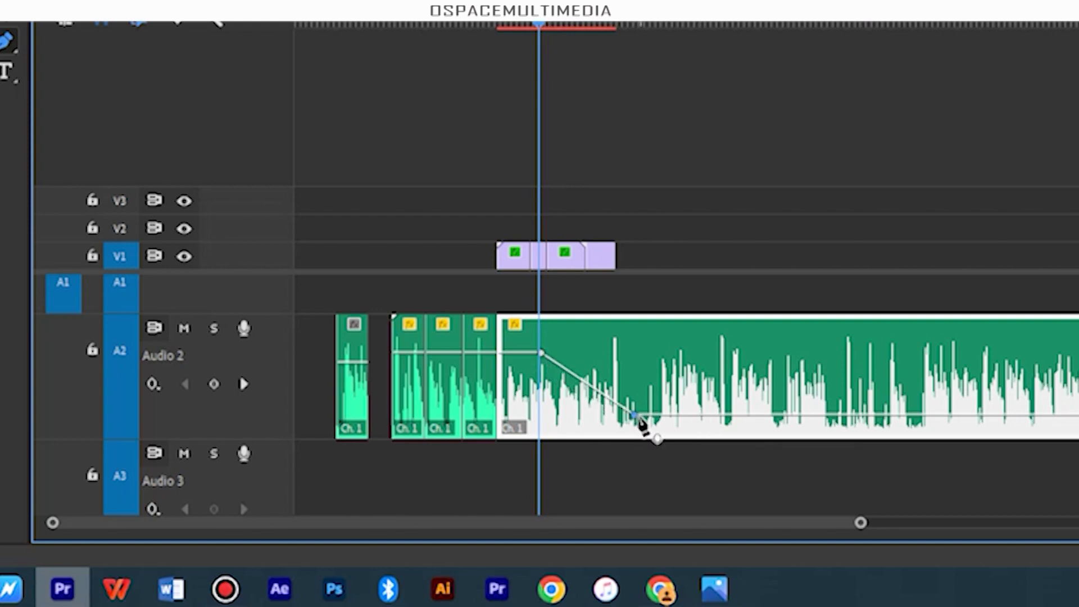
click(711, 415)
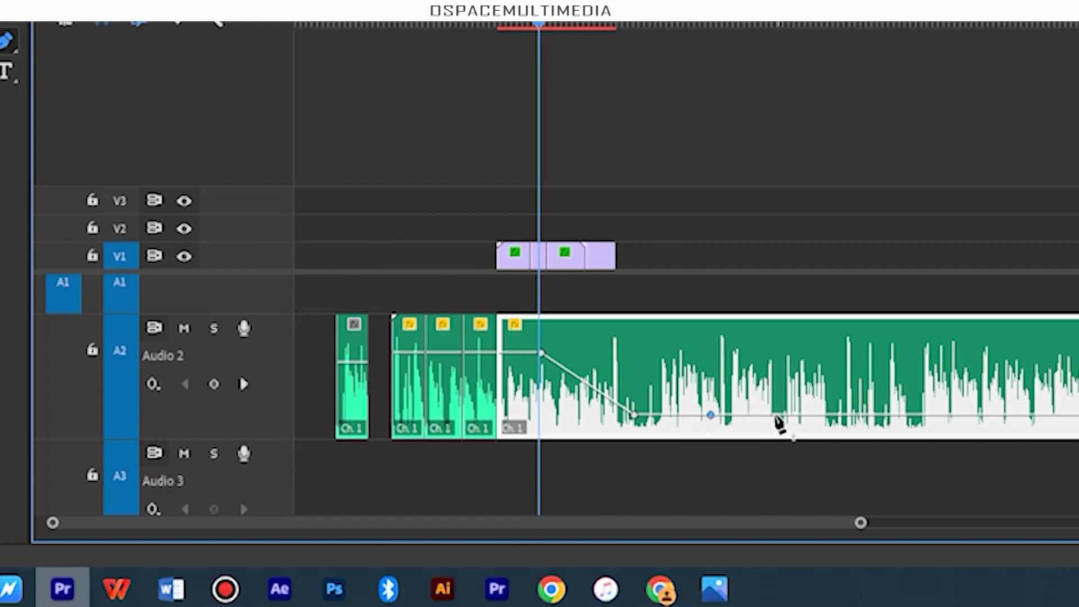
drag(795, 416, 781, 347)
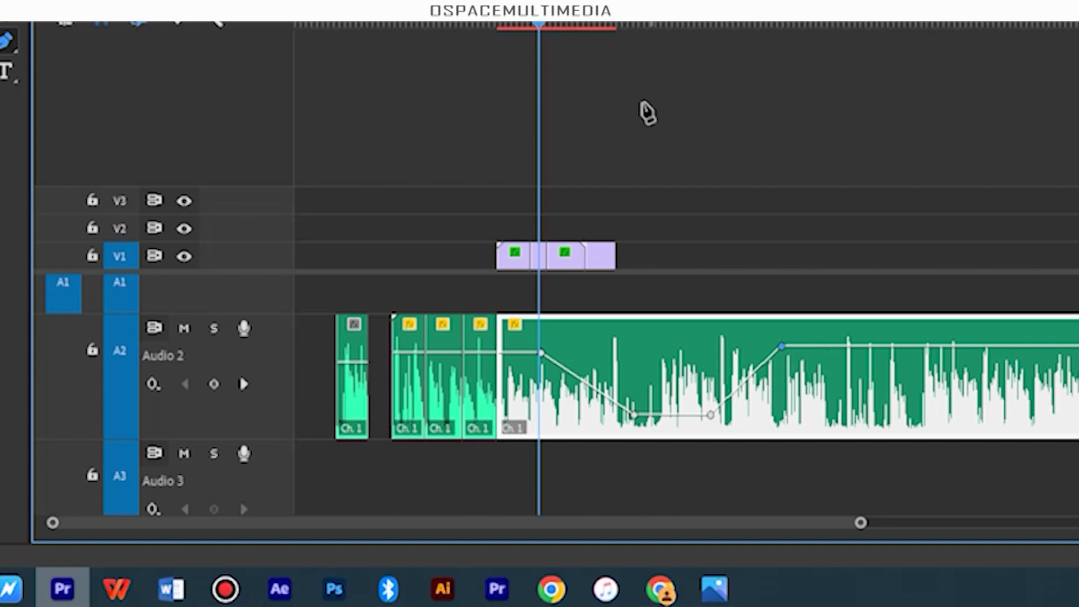
Play back the keyframed A2 section from before the fade-down and through the fade-up to check the volume changes.
drag(539, 31, 524, 31)
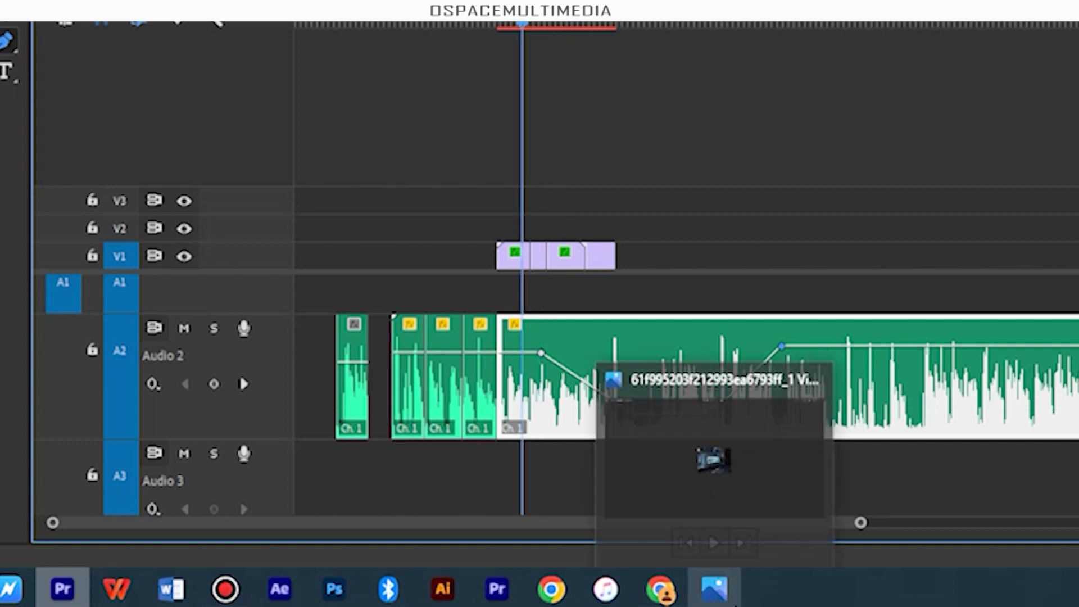
key(space)
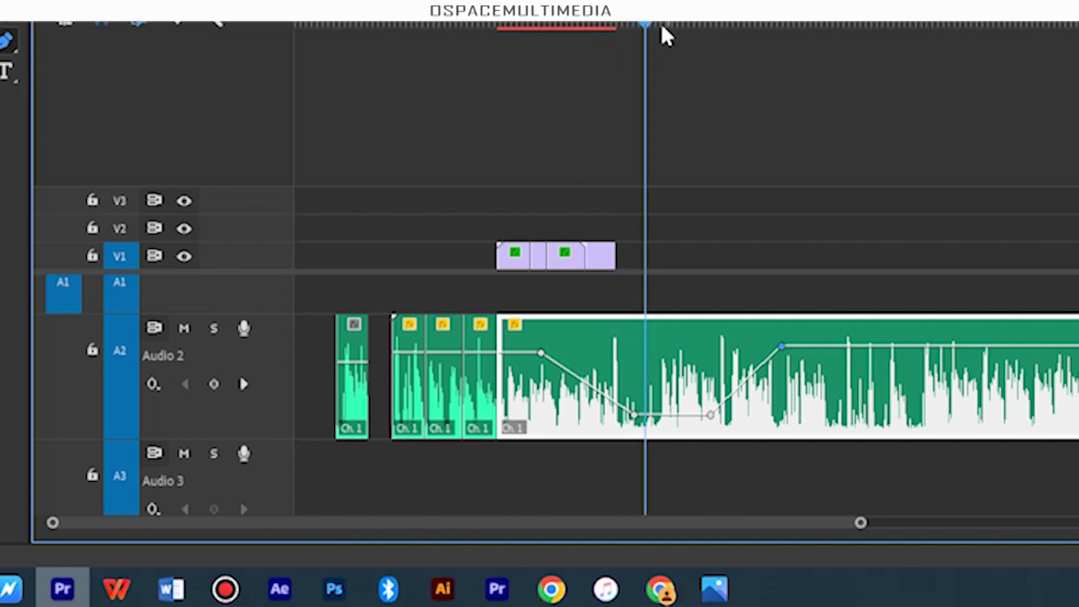
drag(655, 24, 706, 24)
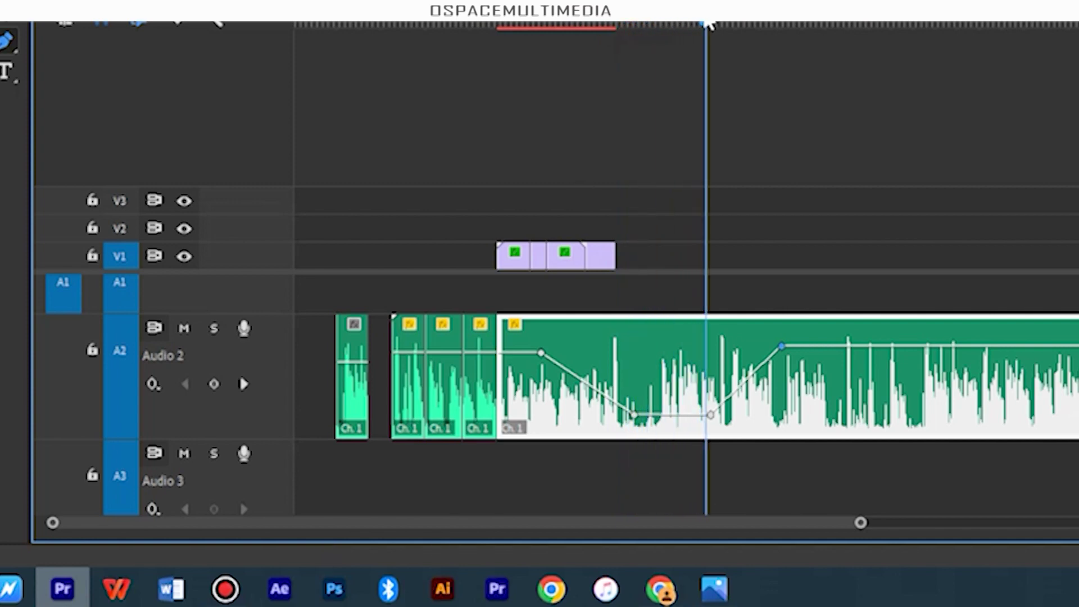
key(space)
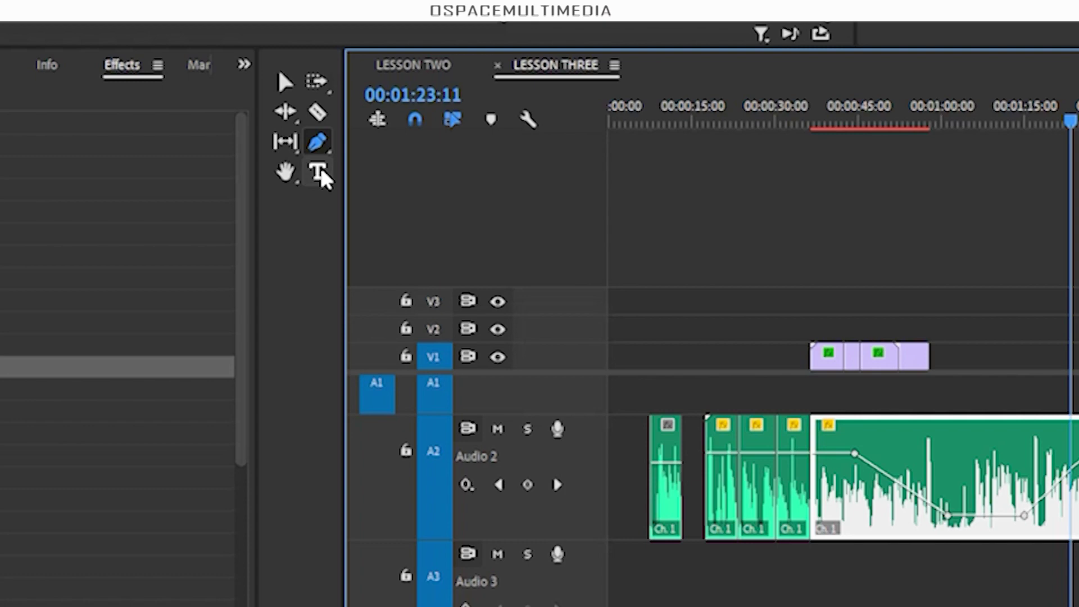
Create the title text "GOODMORNING" in the program frame at 00:01:23:11 with the Type tool.
click(319, 172)
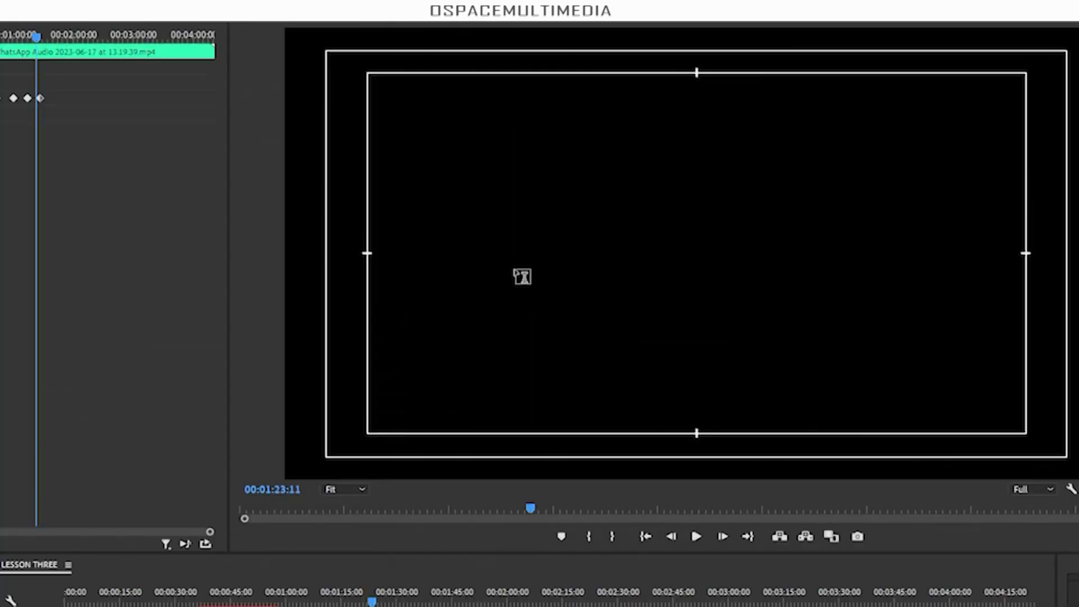
click(517, 270)
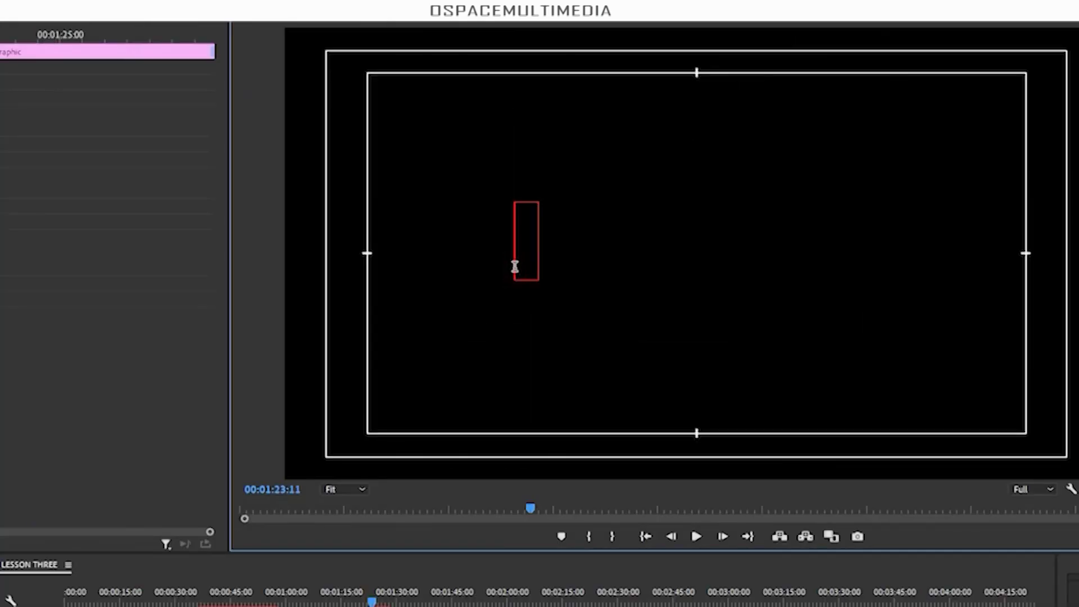
text(GO)
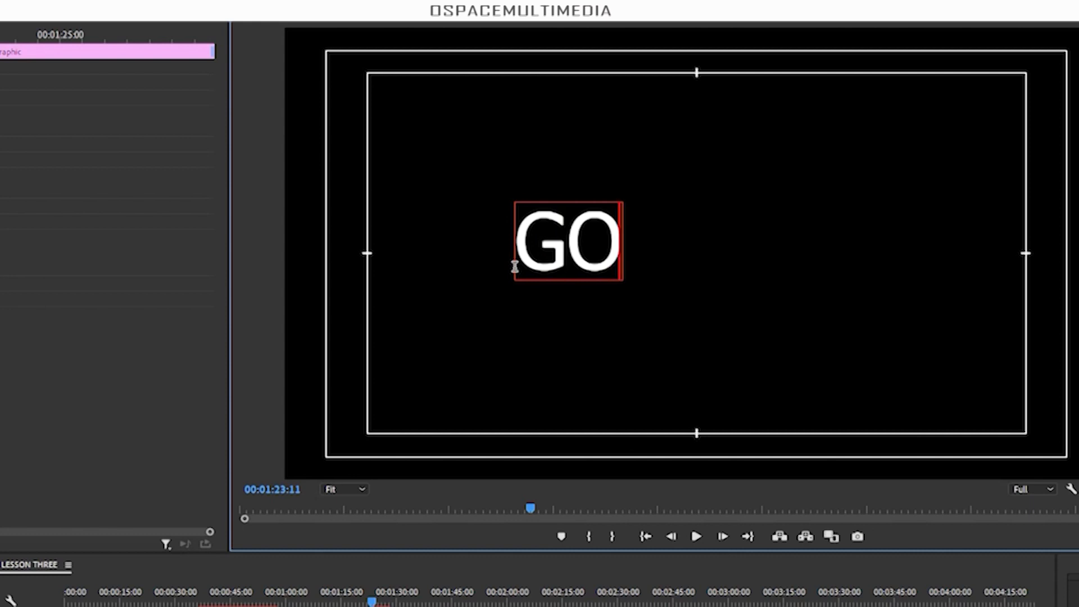
text(ODMORNING)
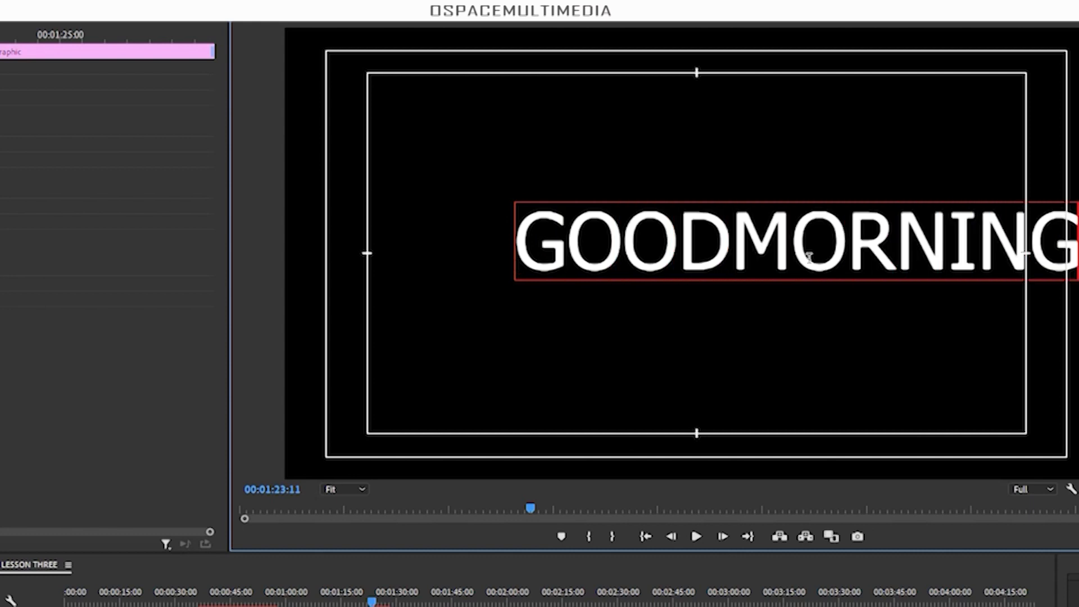
key(Escape)
Scale the GOODMORNING title down slightly and place it near the centre of the frame, inside the safe margins.
drag(703, 272, 603, 285)
drag(981, 291, 900, 286)
drag(780, 270, 843, 252)
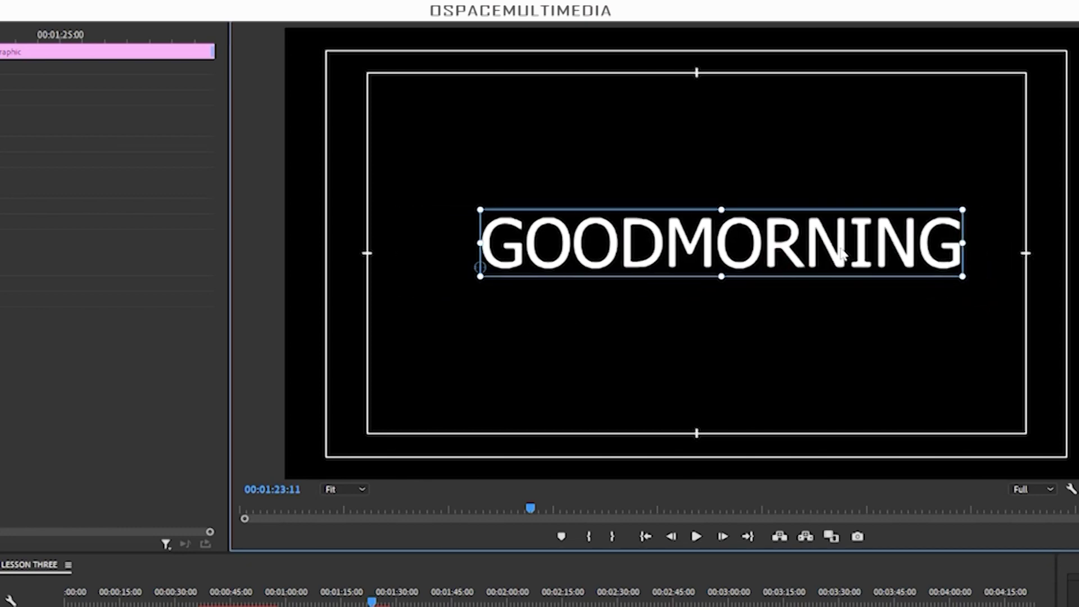